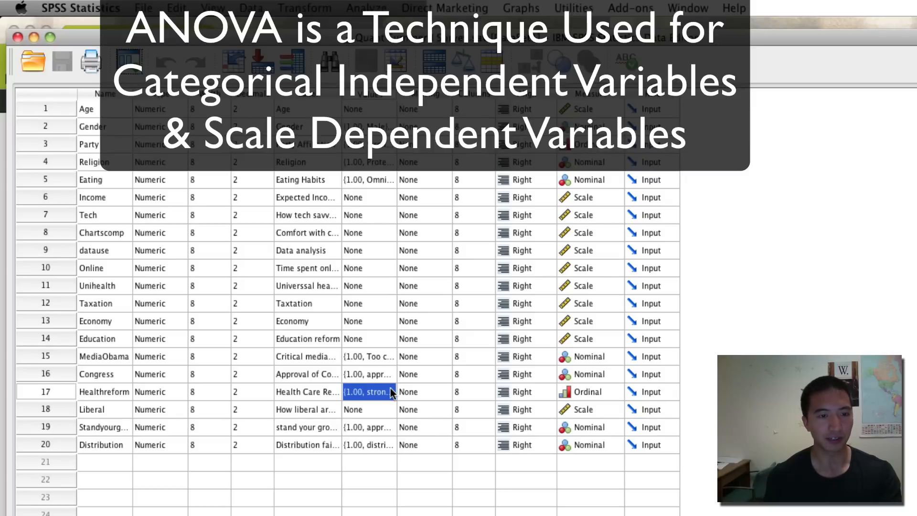
Step: Review the value labels defined for the Healthreform variable, leaving them unedited
left_click(390, 389)
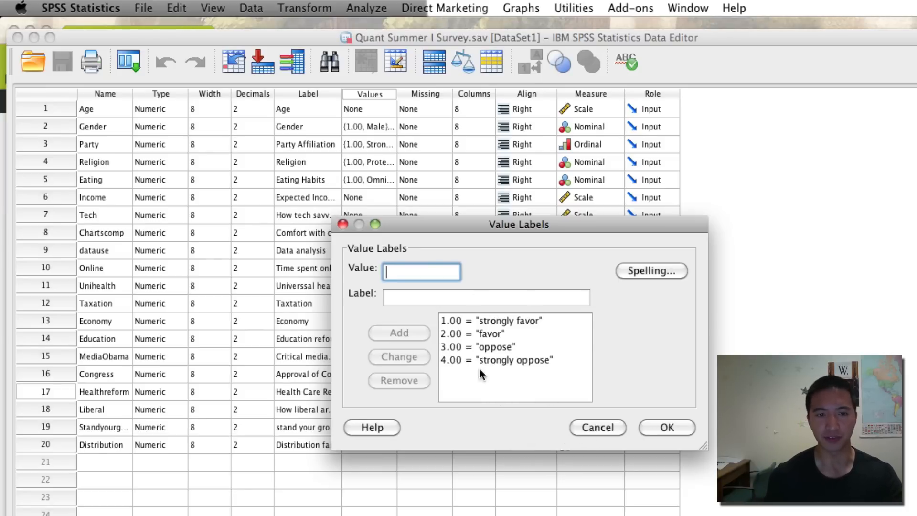
left_click(588, 427)
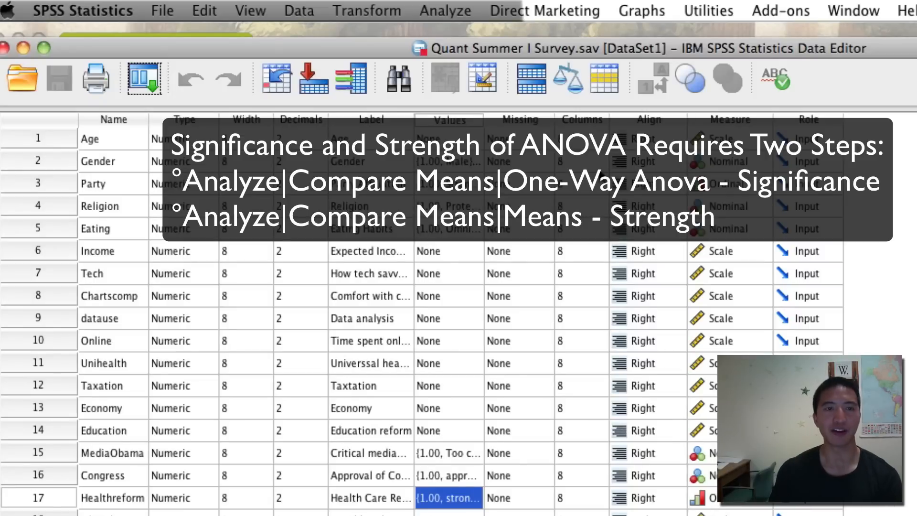
Step: Start a One-Way ANOVA comparison of means and clear its preset dependent variable, Expected Income, and factor, Health Care Reform
left_click(458, 12)
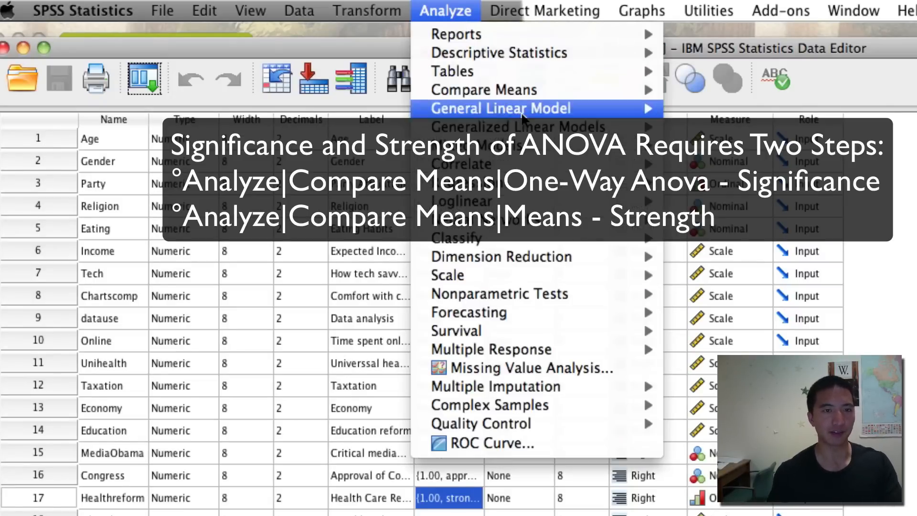
mouse_move(611, 91)
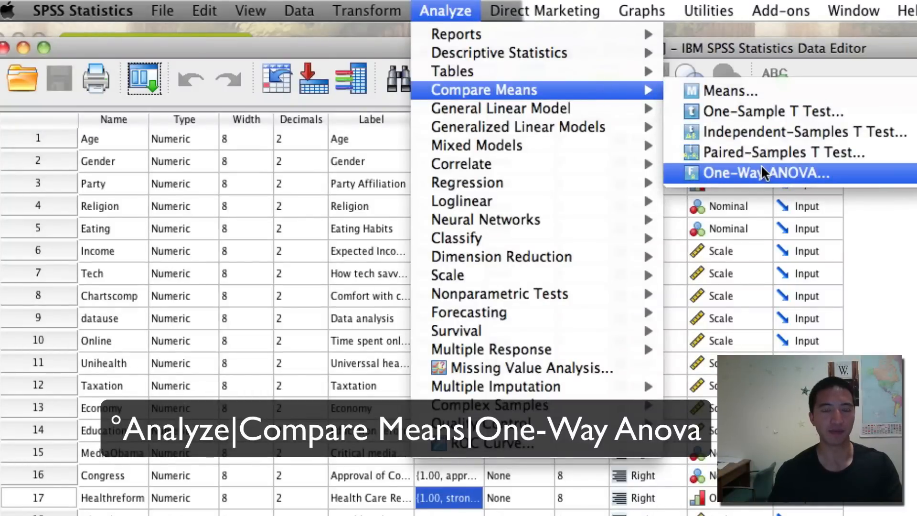
left_click(712, 175)
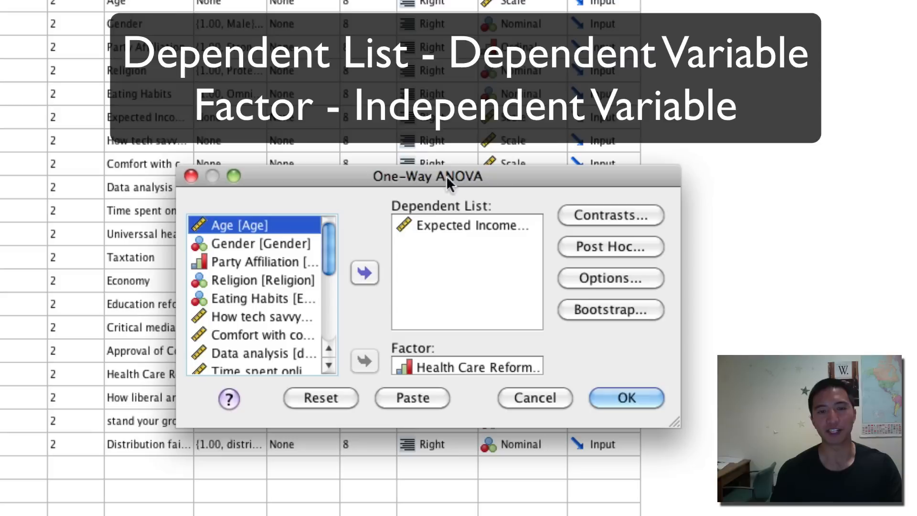
left_click_drag(675, 422, 691, 467)
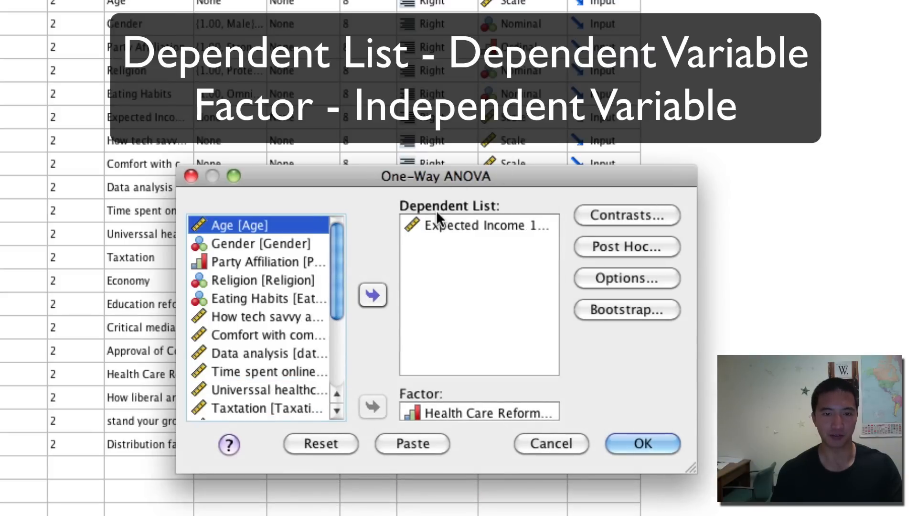
left_click(438, 225)
left_click(373, 294)
left_click(438, 412)
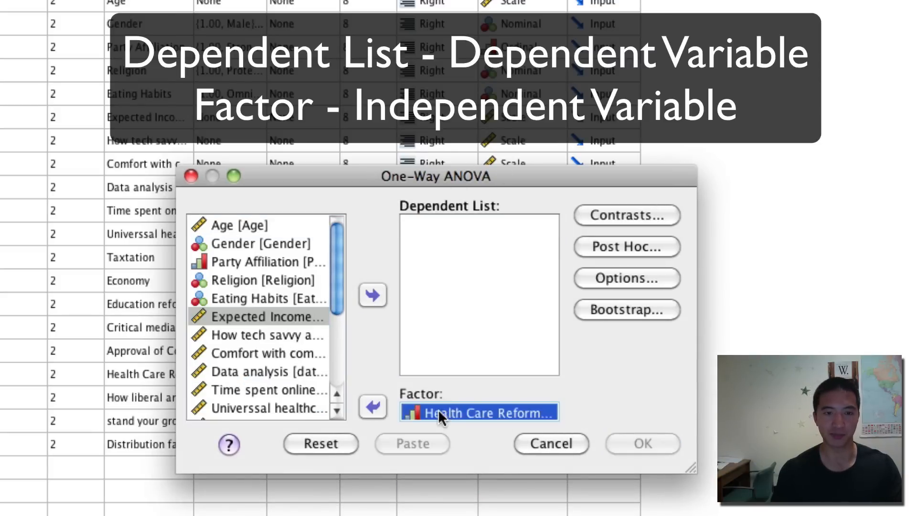
left_click(372, 407)
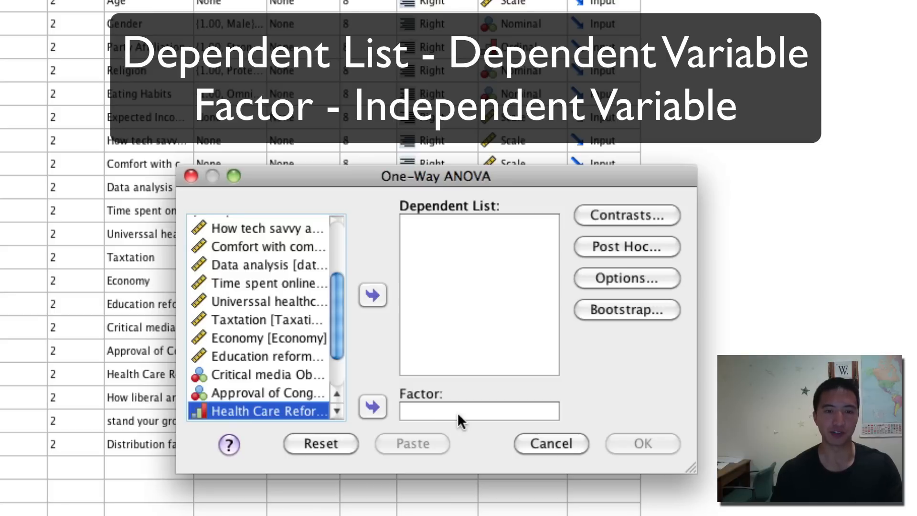
Step: Assign Expected Income as the dependent variable of the One-Way ANOVA
left_click(496, 268)
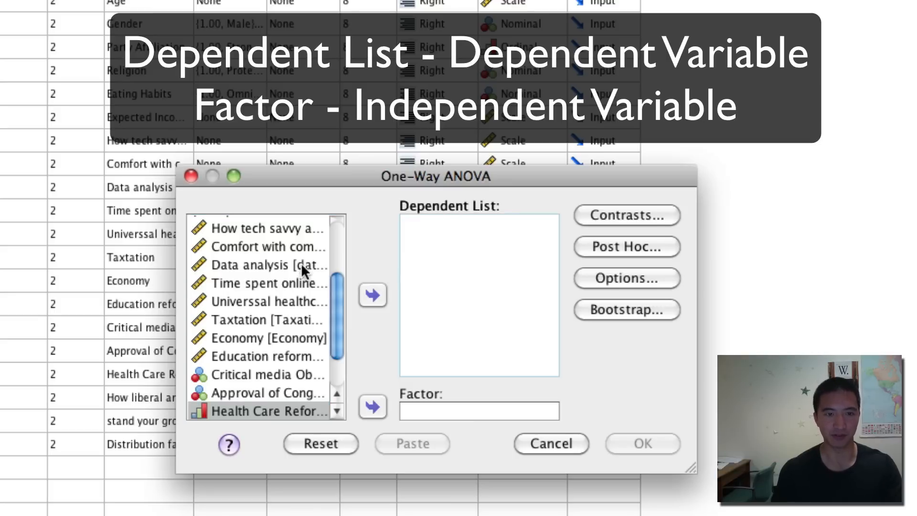
scroll(301, 262, "up", 5)
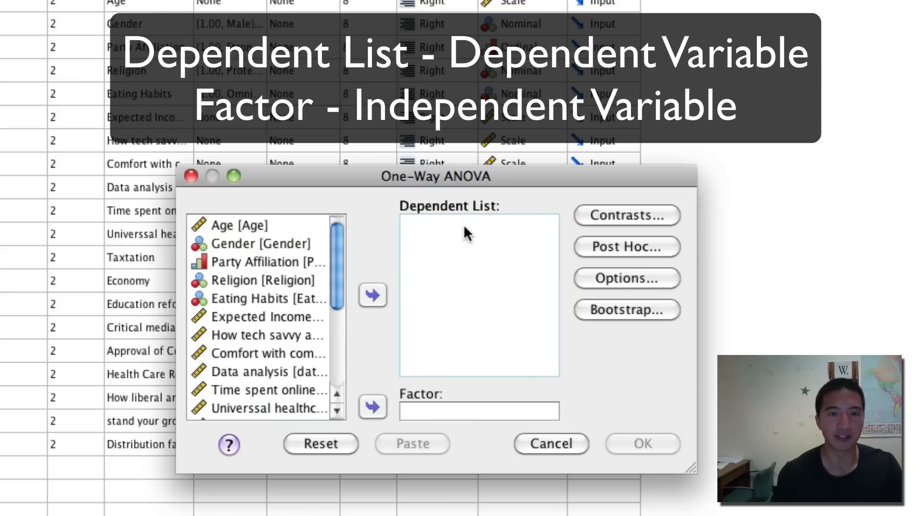
left_click(266, 317)
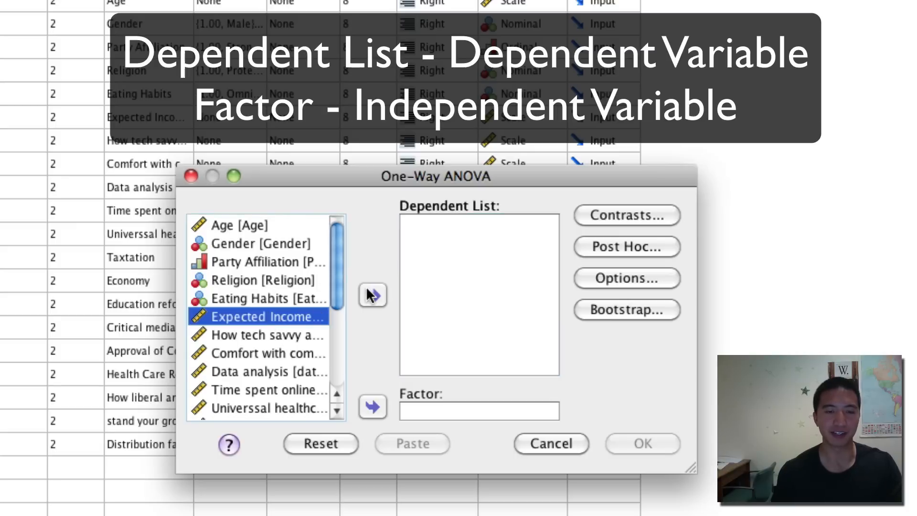
left_click(372, 296)
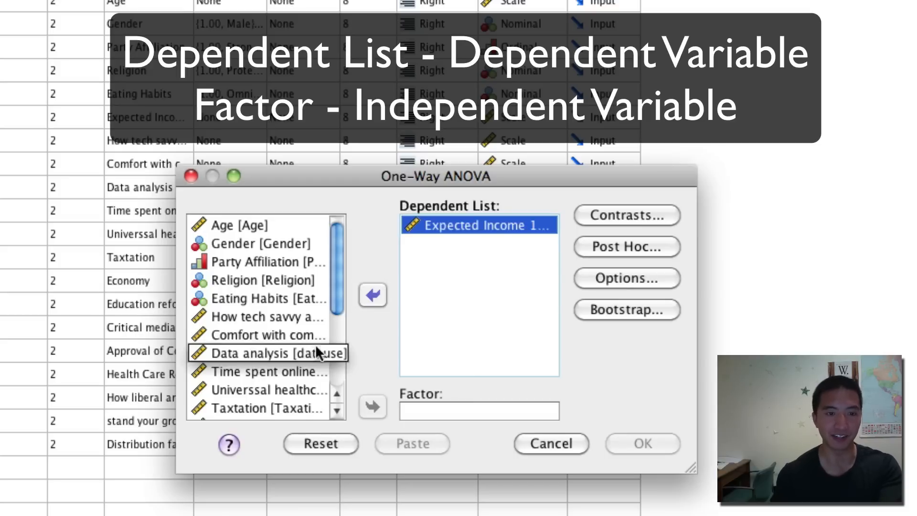
Step: Assign Health Care Reform as the factor of the One-Way ANOVA
scroll(315, 346, "down", 5)
left_click(440, 410)
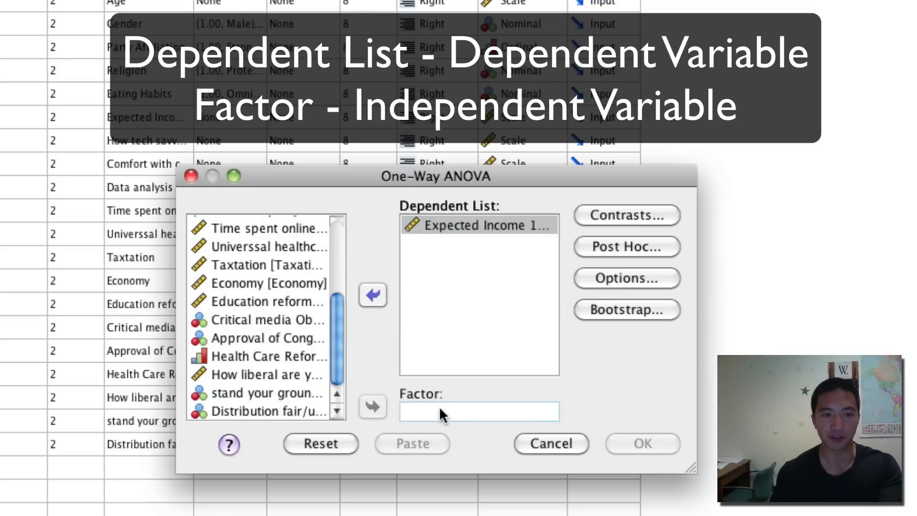
left_click(284, 358)
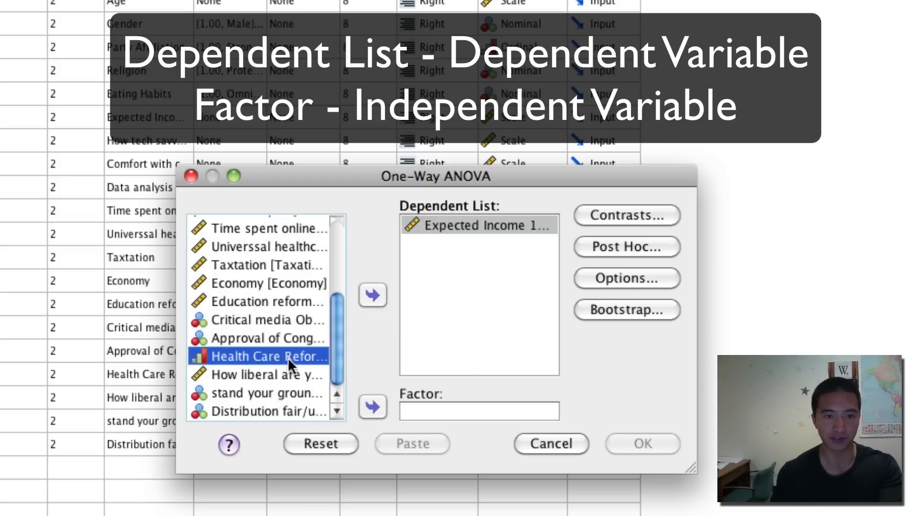
left_click(373, 406)
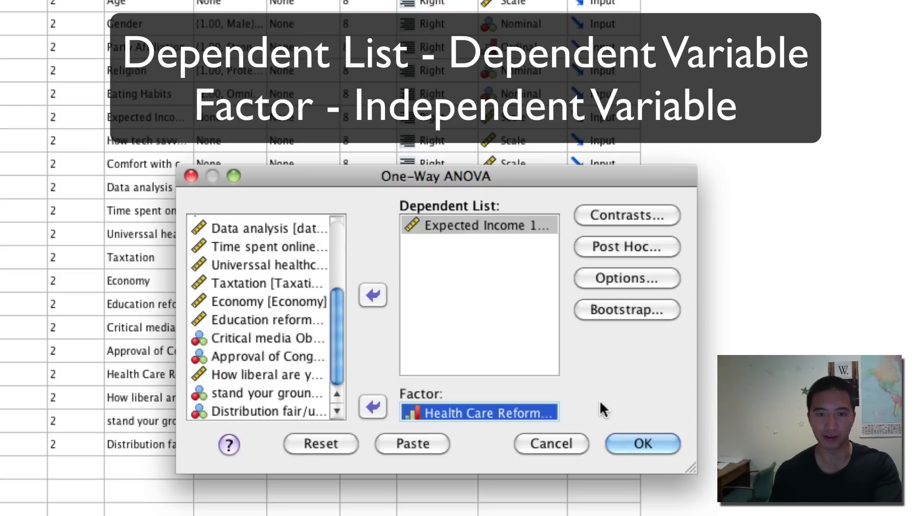
Step: Include Descriptive statistics and the Means plot, with cases excluded analysis by analysis, and run the One-Way ANOVA
left_click(601, 279)
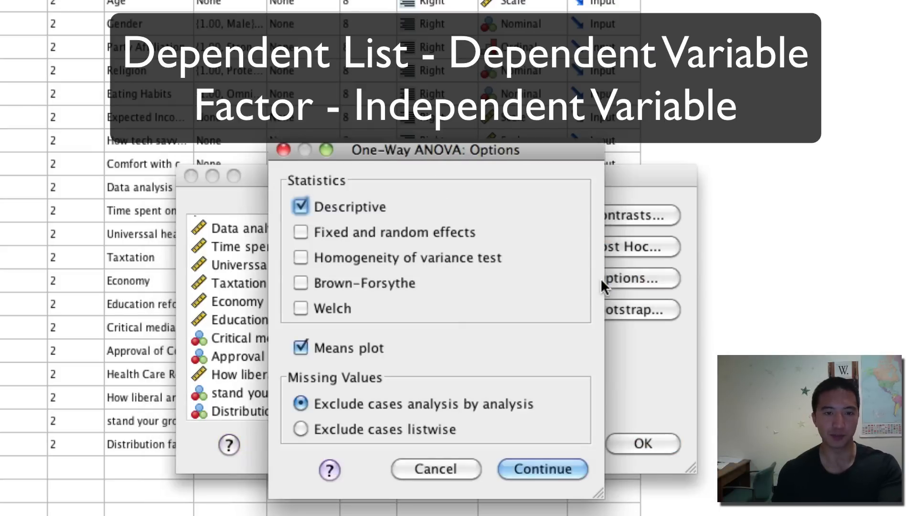
left_click(301, 207)
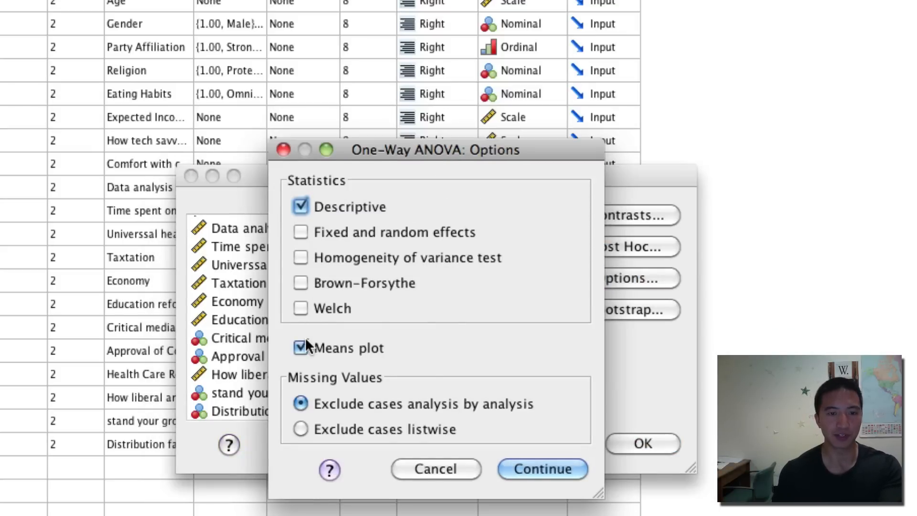
left_click(301, 345)
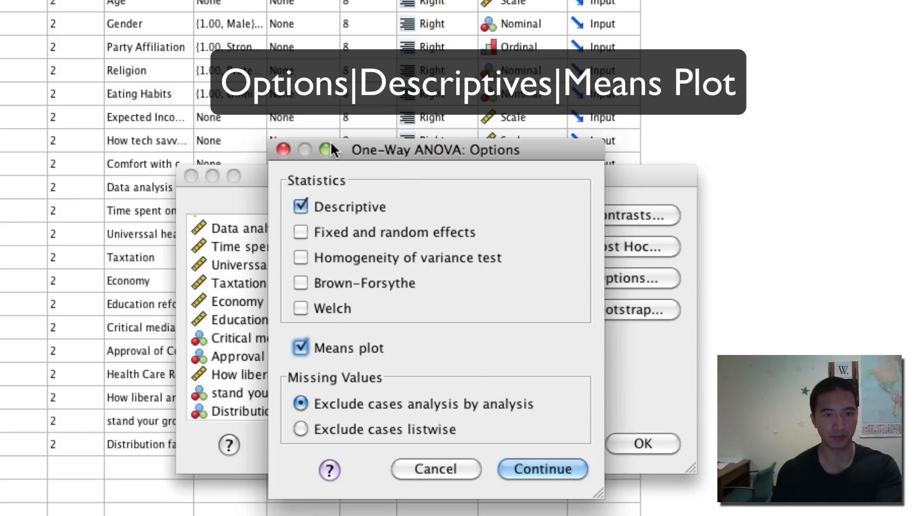
left_click(284, 150)
left_click(611, 275)
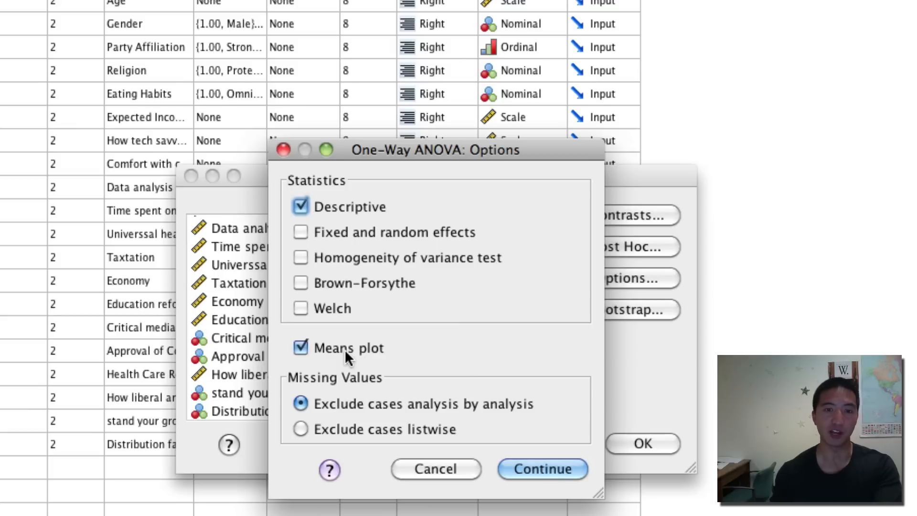
left_click(537, 468)
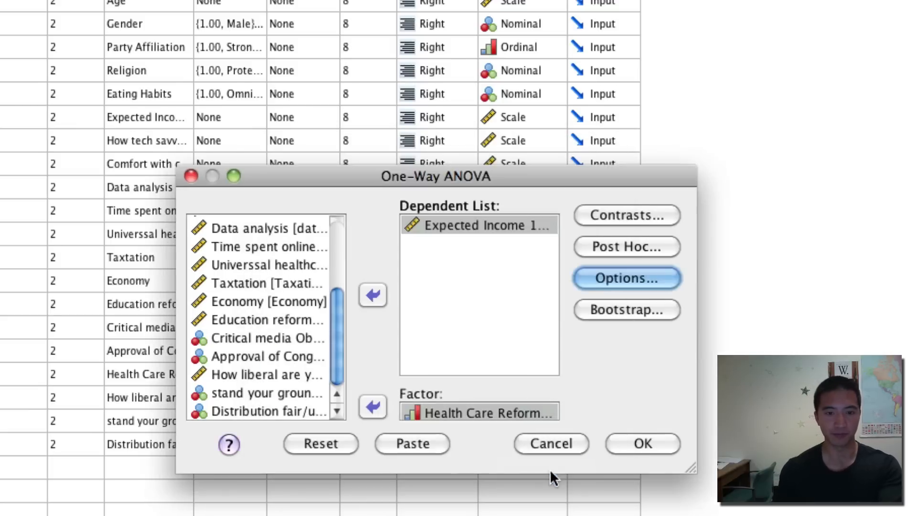
left_click(638, 442)
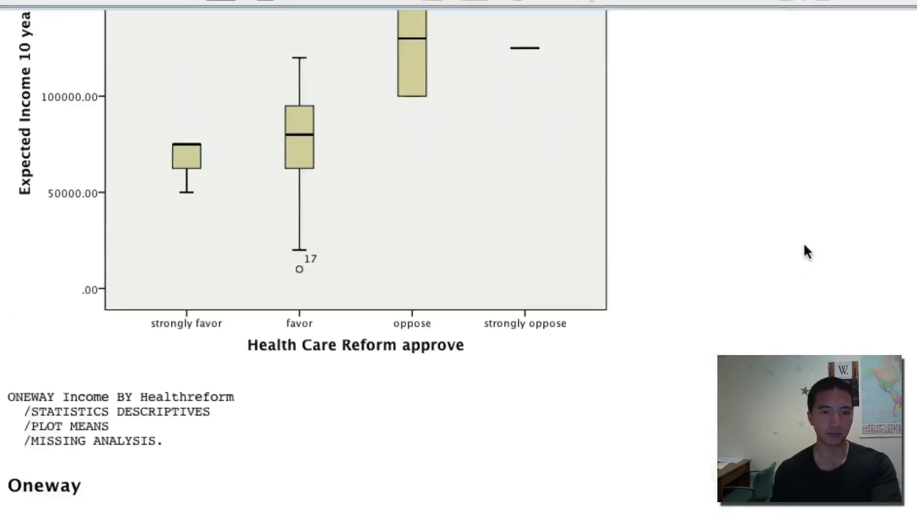
Step: Examine the group sizes, means and confidence intervals in the Descriptives table for Expected Income 10 years
scroll(897, 246, "down", 2)
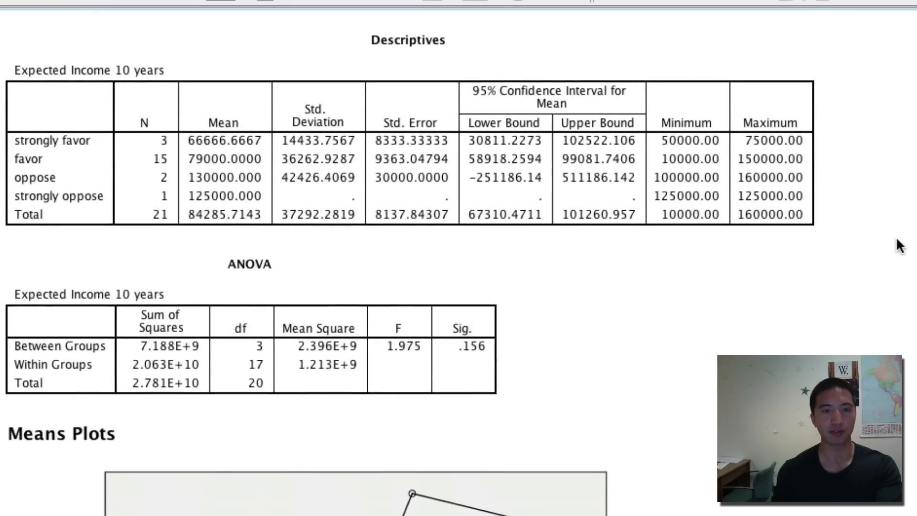
left_click(108, 245)
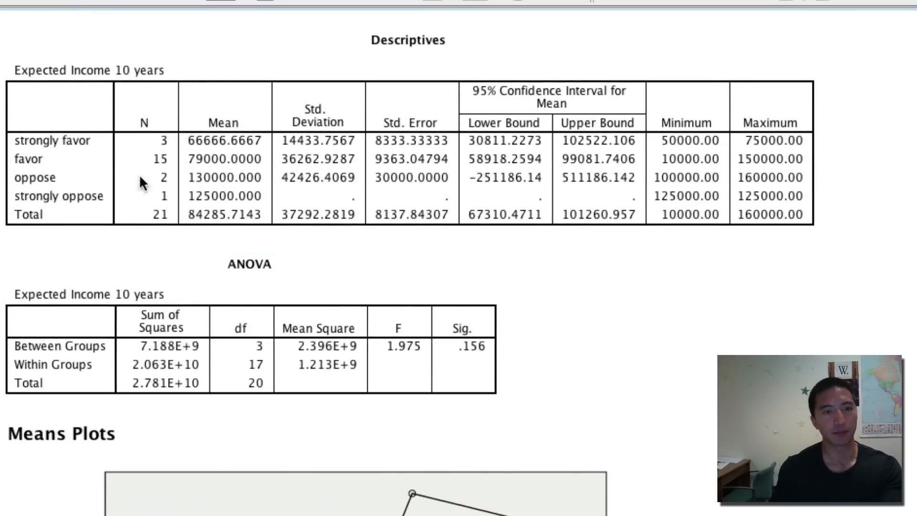
left_click(152, 145)
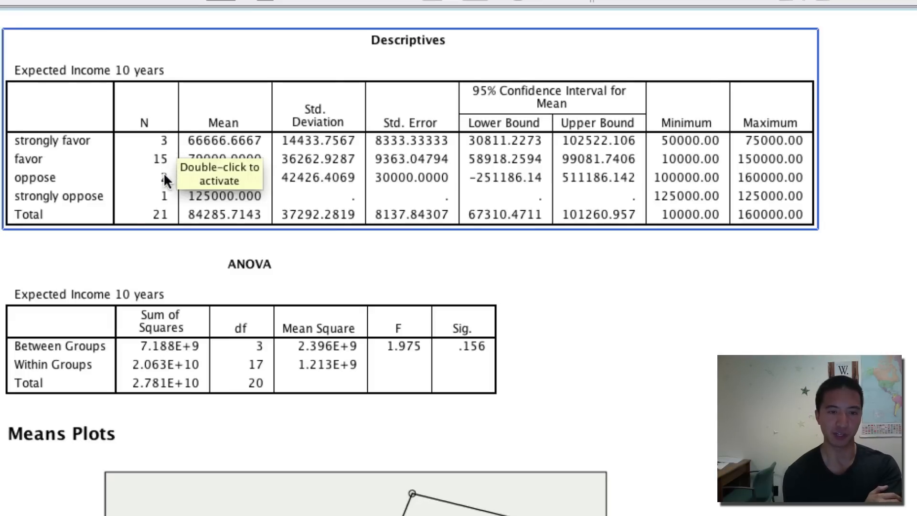
left_click(143, 259)
left_click(420, 194)
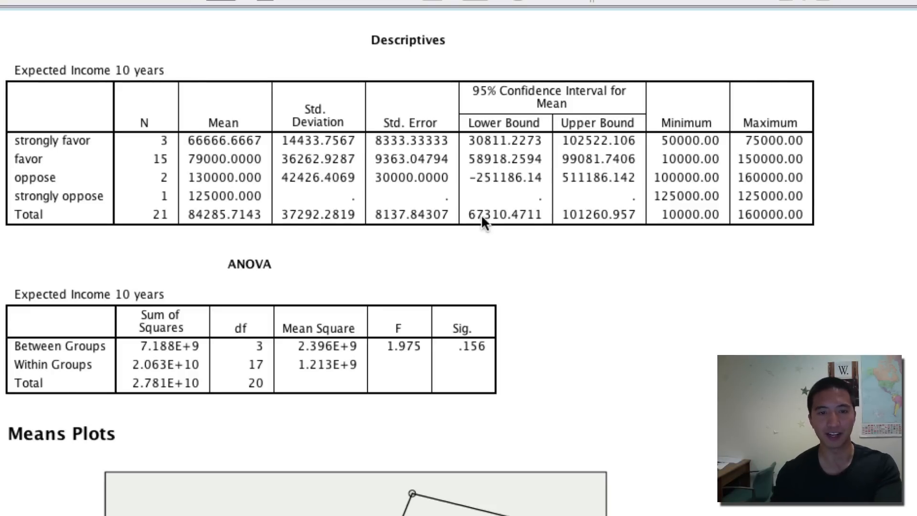
left_click(346, 165)
left_click(779, 276)
Step: Examine the means plot of Expected Income 10 years across the Health Care Reform approval groups
scroll(861, 286, "down", 5)
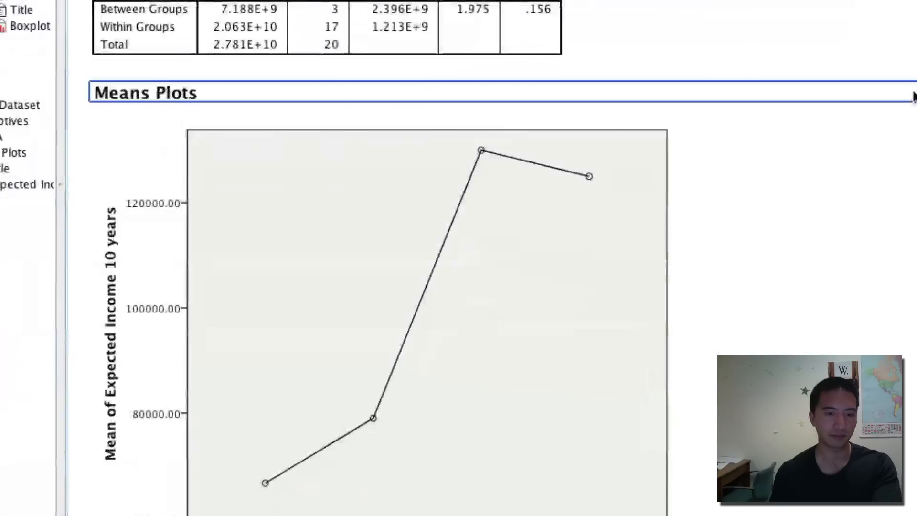
left_click(522, 276)
left_click(781, 309)
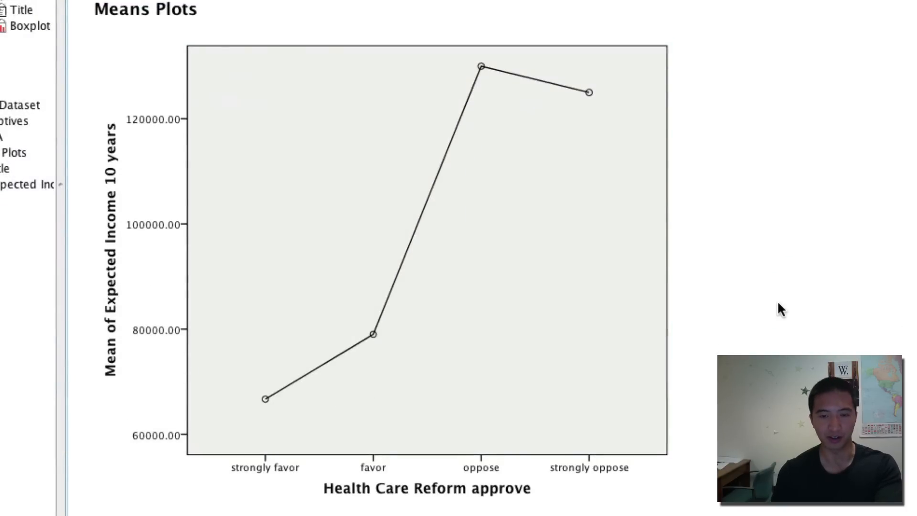
left_click(653, 380)
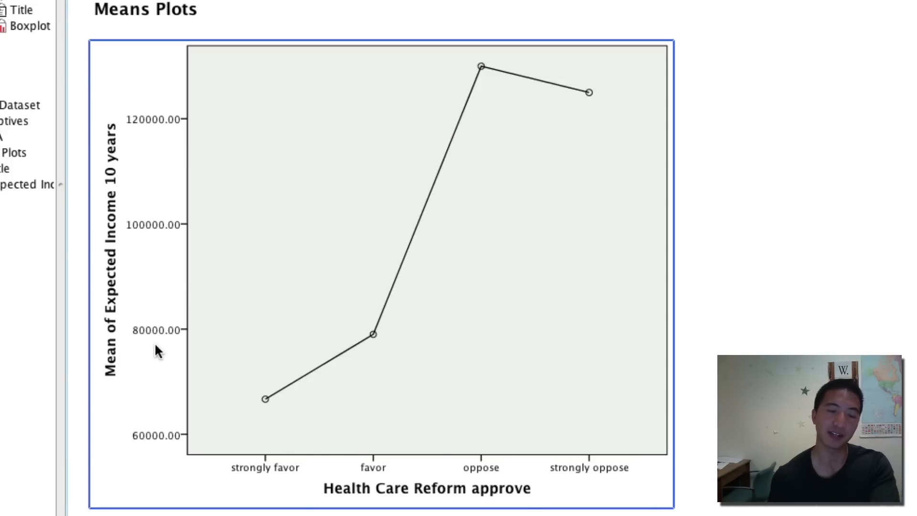
left_click(854, 162)
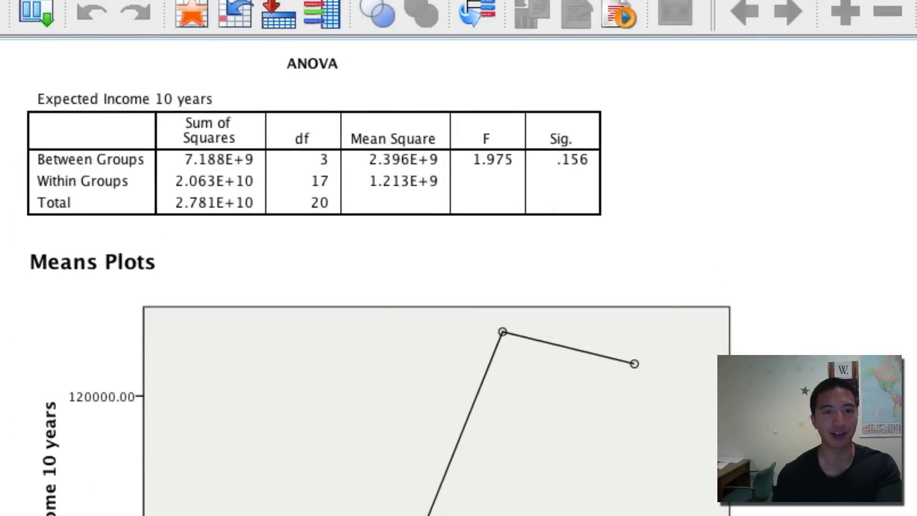
Step: Check the F statistic and significance in the ANOVA table for Expected Income 10 years
left_click(614, 242)
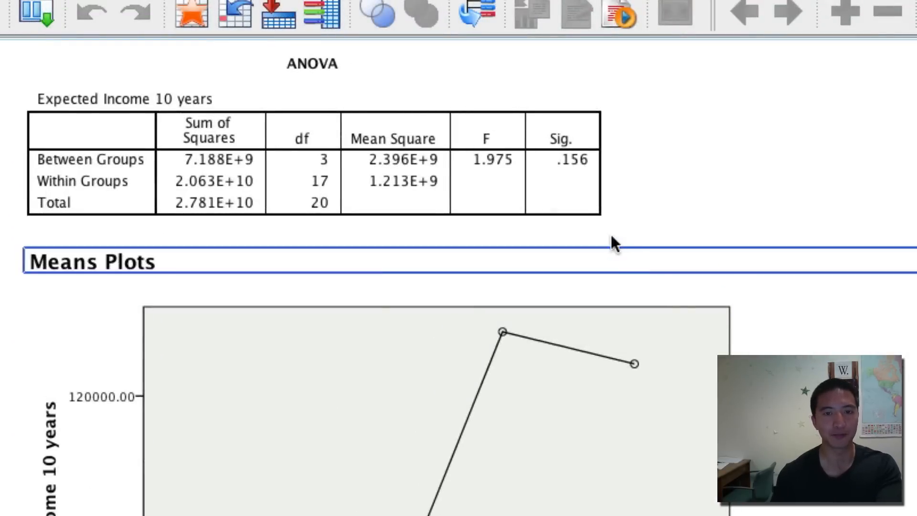
left_click(548, 123)
left_click(723, 162)
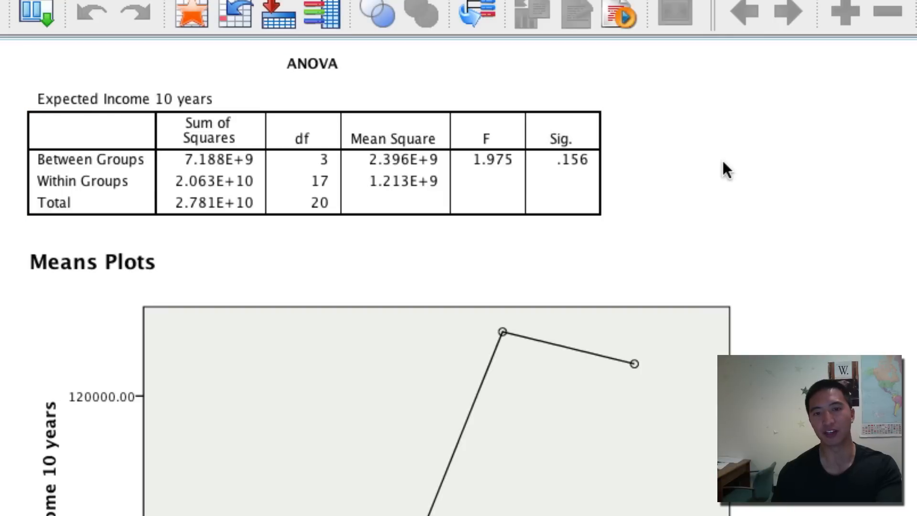